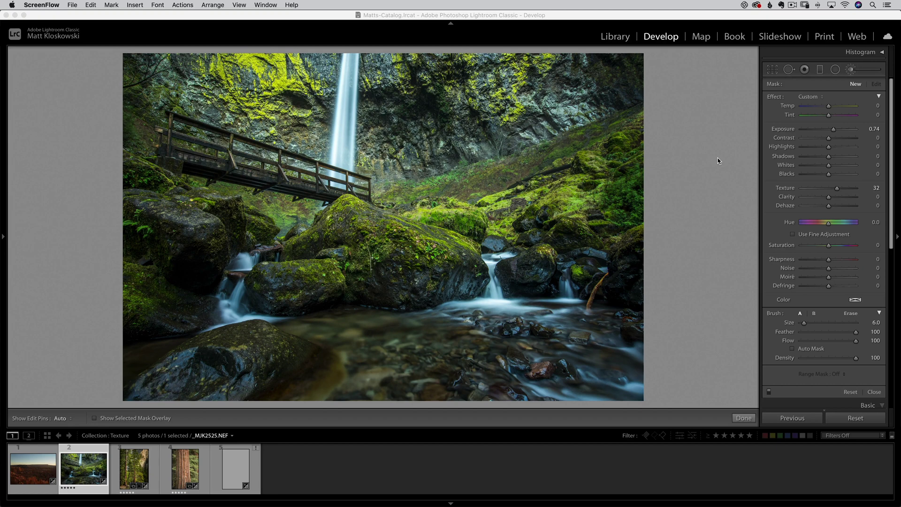
# Step: Bring Lightroom Classic forward and re-expand the Adjustment Brush settings panel
pyautogui.click(893, 87)
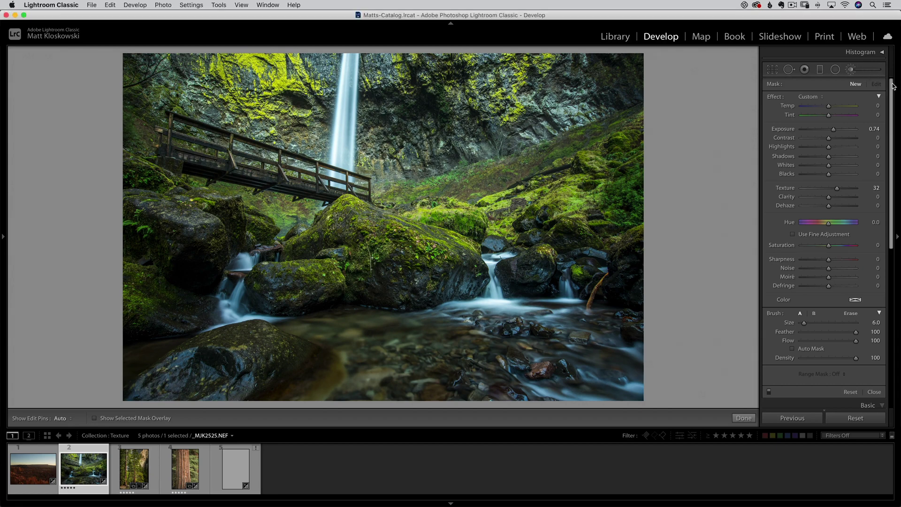
pyautogui.click(866, 70)
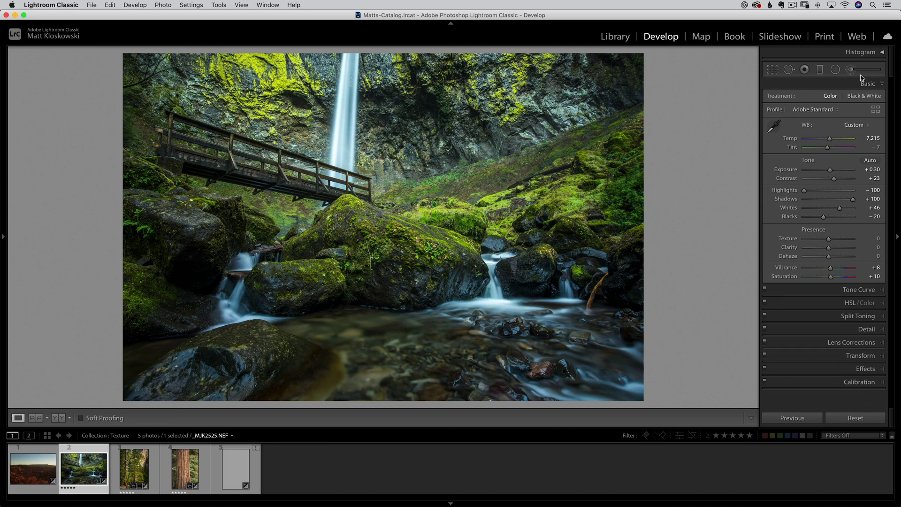
pyautogui.click(865, 73)
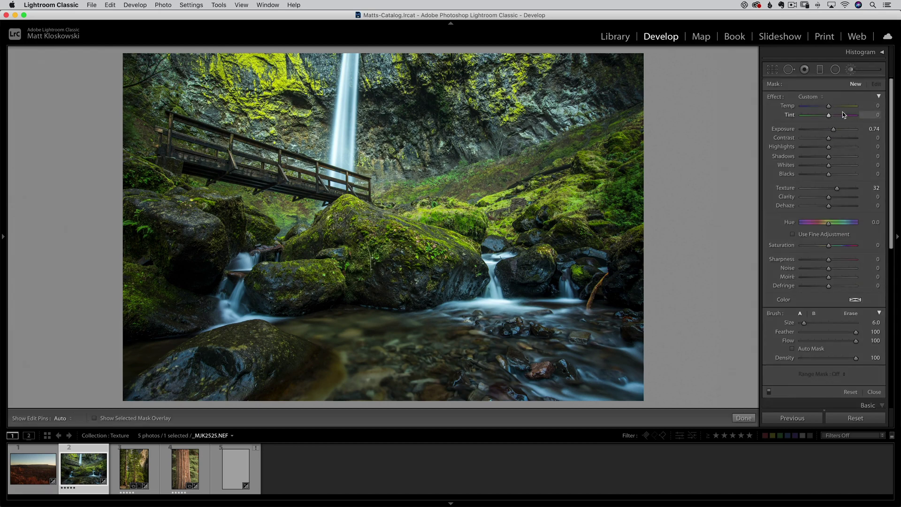
# Step: Reset the brush effects, set Exposure to 4.00, then paint and undo a right-rock stroke
pyautogui.doubleClick(777, 96)
pyautogui.moveTo(834, 131); pyautogui.dragTo(854, 129)
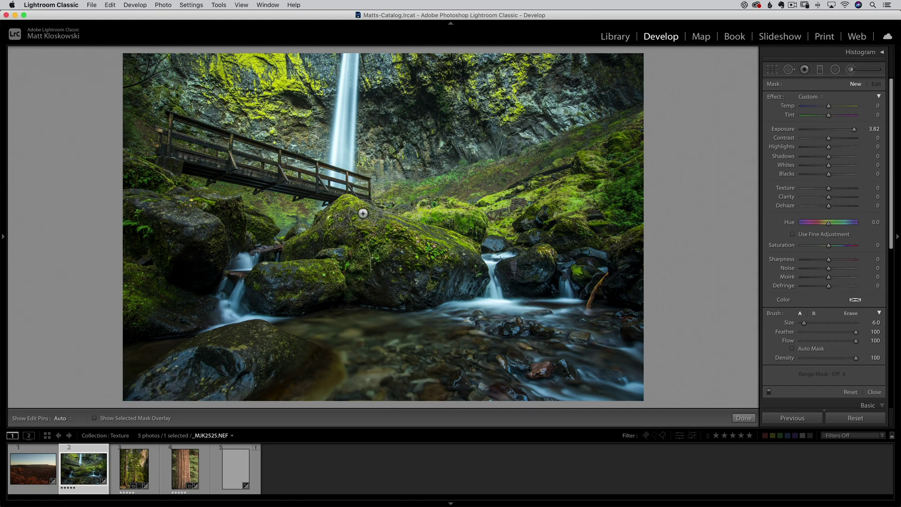
pyautogui.moveTo(854, 130); pyautogui.dragTo(857, 129)
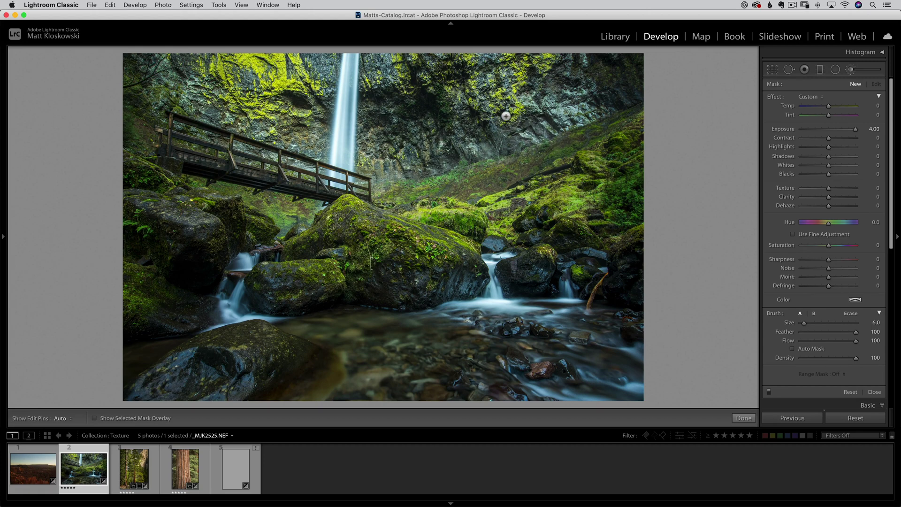
pyautogui.moveTo(549, 101)
pyautogui.mouseDown()
pyautogui.moveTo(477, 111)
pyautogui.moveTo(594, 137)
pyautogui.moveTo(590, 186)
pyautogui.moveTo(613, 207)
pyautogui.moveTo(557, 218)
pyautogui.moveTo(554, 198)
pyautogui.moveTo(530, 178)
pyautogui.moveTo(573, 150)
pyautogui.moveTo(465, 123)
pyautogui.moveTo(527, 118)
pyautogui.mouseUp()
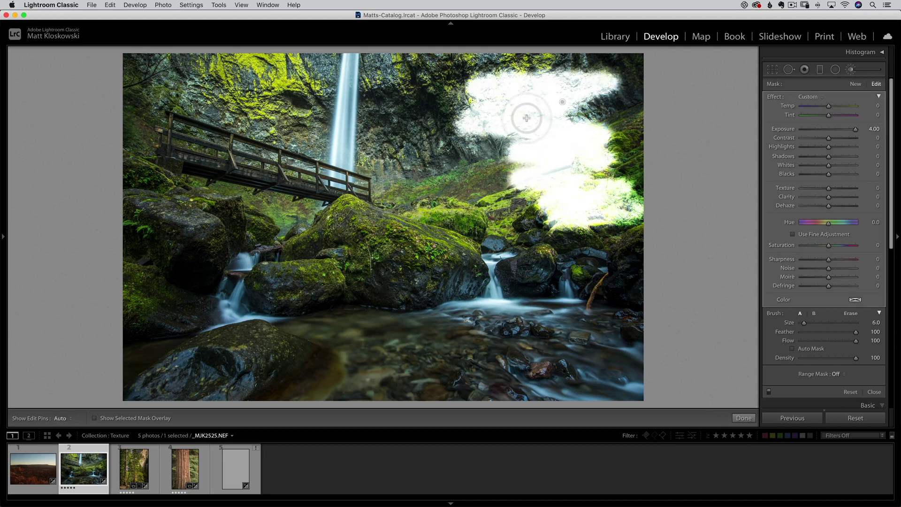
pyautogui.press('super+z')
# Step: Repaint +4.00 brightening strokes along the upper-right and top edge of the photo, with pins hidden
pyautogui.moveTo(610, 72)
pyautogui.mouseDown()
pyautogui.moveTo(586, 92)
pyautogui.moveTo(623, 131)
pyautogui.moveTo(612, 140)
pyautogui.moveTo(593, 145)
pyautogui.moveTo(569, 106)
pyautogui.moveTo(603, 150)
pyautogui.moveTo(580, 161)
pyautogui.moveTo(599, 98)
pyautogui.moveTo(620, 106)
pyautogui.moveTo(603, 150)
pyautogui.moveTo(604, 87)
pyautogui.moveTo(622, 223)
pyautogui.moveTo(593, 151)
pyautogui.moveTo(604, 146)
pyautogui.moveTo(632, 242)
pyautogui.moveTo(590, 127)
pyautogui.moveTo(558, 205)
pyautogui.moveTo(562, 105)
pyautogui.moveTo(562, 221)
pyautogui.moveTo(574, 170)
pyautogui.moveTo(589, 161)
pyautogui.moveTo(594, 253)
pyautogui.moveTo(607, 125)
pyautogui.moveTo(611, 171)
pyautogui.moveTo(607, 182)
pyautogui.moveTo(582, 43)
pyautogui.mouseUp()
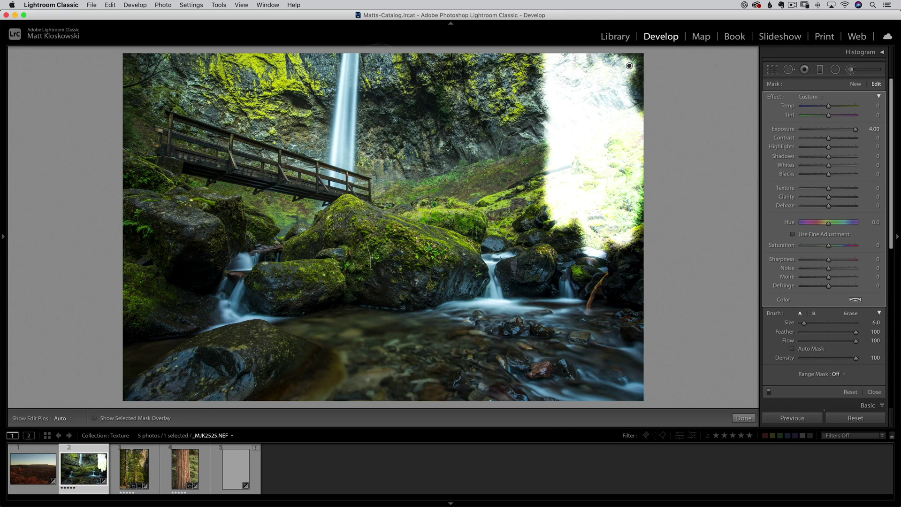
pyautogui.press('h')
pyautogui.moveTo(372, 71)
pyautogui.mouseDown()
pyautogui.moveTo(407, 75)
pyautogui.moveTo(368, 96)
pyautogui.moveTo(388, 116)
pyautogui.moveTo(347, 134)
pyautogui.moveTo(418, 153)
pyautogui.moveTo(381, 170)
pyautogui.moveTo(426, 182)
pyautogui.moveTo(378, 194)
pyautogui.moveTo(433, 200)
pyautogui.moveTo(376, 216)
pyautogui.mouseUp()
# Step: Paint more +4.00 strokes over the top-centre rock face and the mossy slope
pyautogui.press('h')
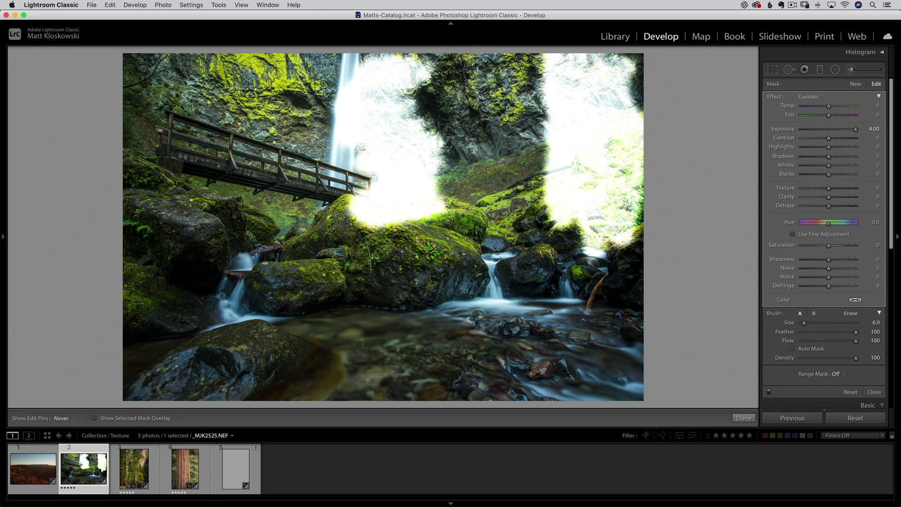
pyautogui.press('h')
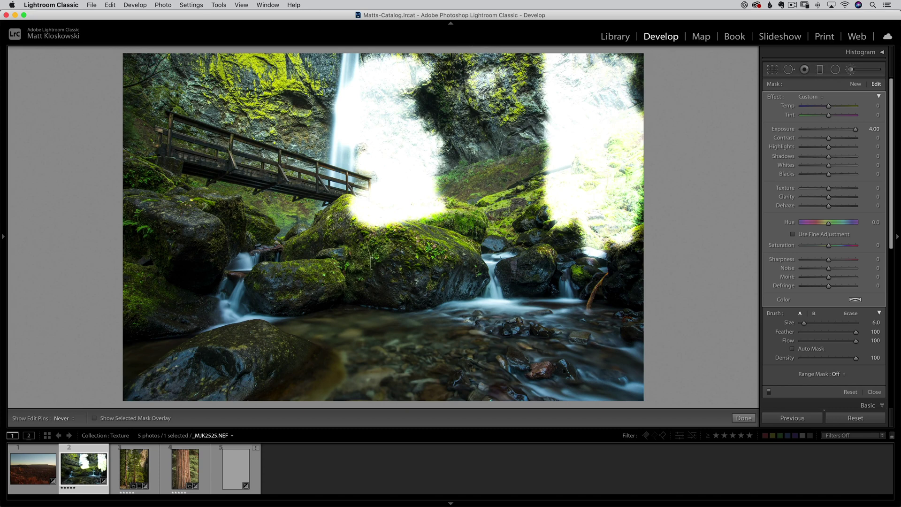
pyautogui.moveTo(458, 83)
pyautogui.mouseDown()
pyautogui.moveTo(491, 68)
pyautogui.moveTo(526, 75)
pyautogui.moveTo(629, 66)
pyautogui.mouseUp()
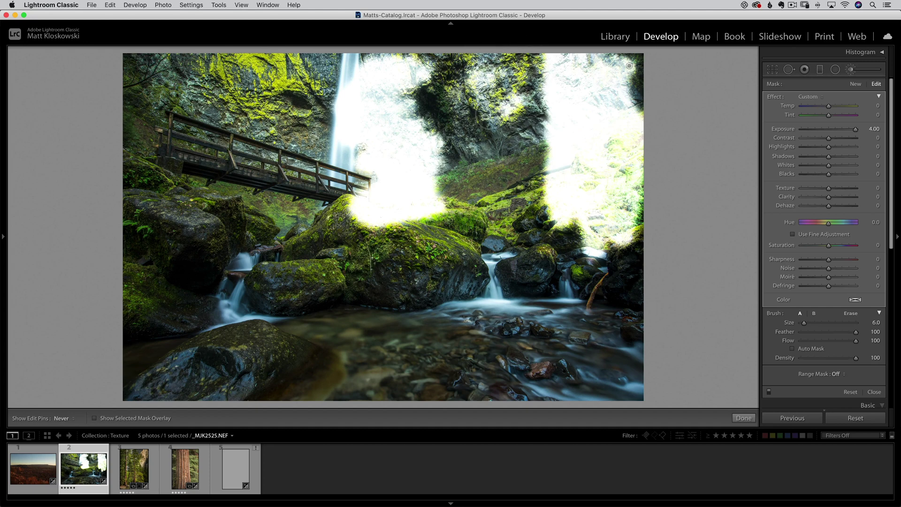
pyautogui.moveTo(488, 109)
pyautogui.mouseDown()
pyautogui.moveTo(485, 129)
pyautogui.moveTo(497, 150)
pyautogui.mouseUp()
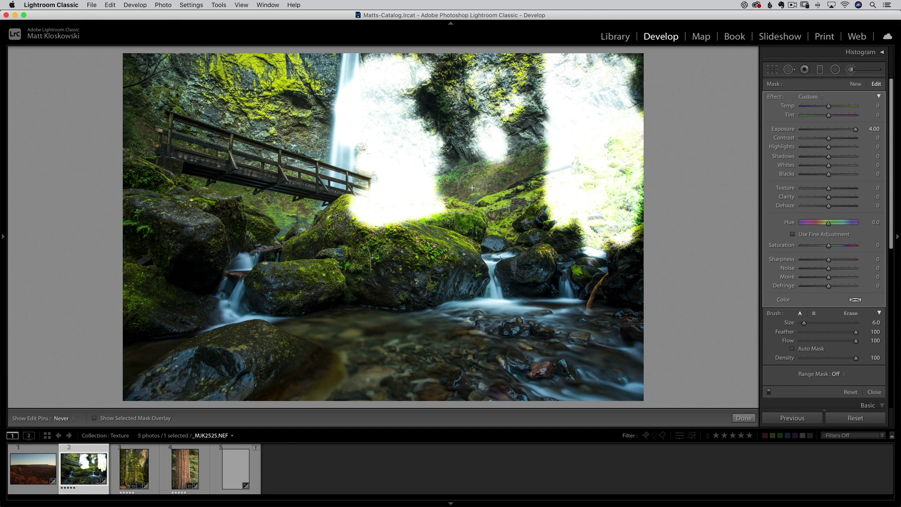
pyautogui.moveTo(472, 188)
pyautogui.mouseDown()
pyautogui.moveTo(519, 171)
pyautogui.moveTo(524, 162)
pyautogui.moveTo(496, 147)
pyautogui.moveTo(485, 174)
pyautogui.moveTo(457, 181)
pyautogui.moveTo(530, 169)
pyautogui.mouseUp()
# Step: Brush more upper rock face, then delete the whole adjustment and start a new pin on the mossy boulder
pyautogui.press('h')
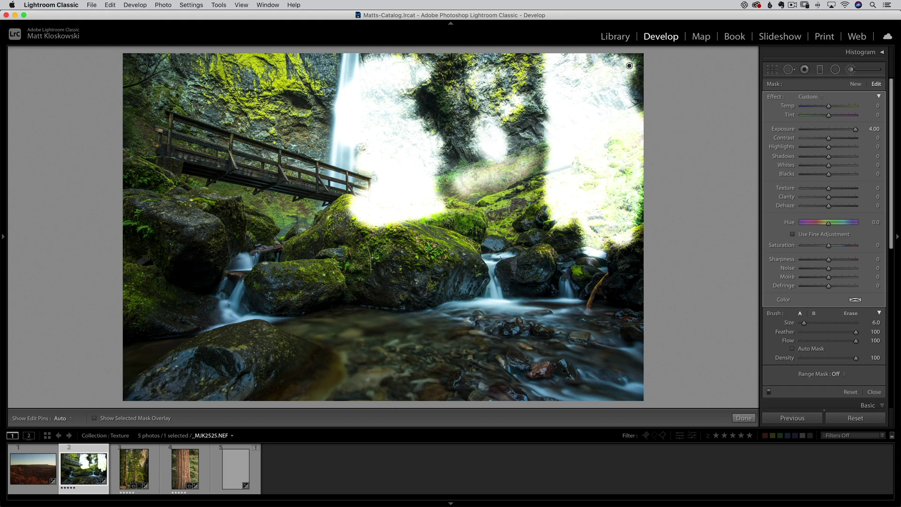
pyautogui.press('h')
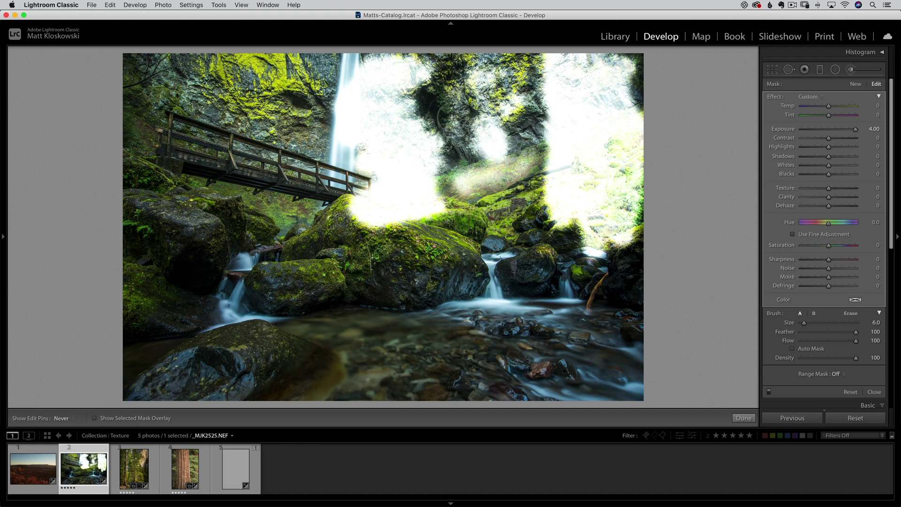
pyautogui.moveTo(525, 122); pyautogui.dragTo(523, 144)
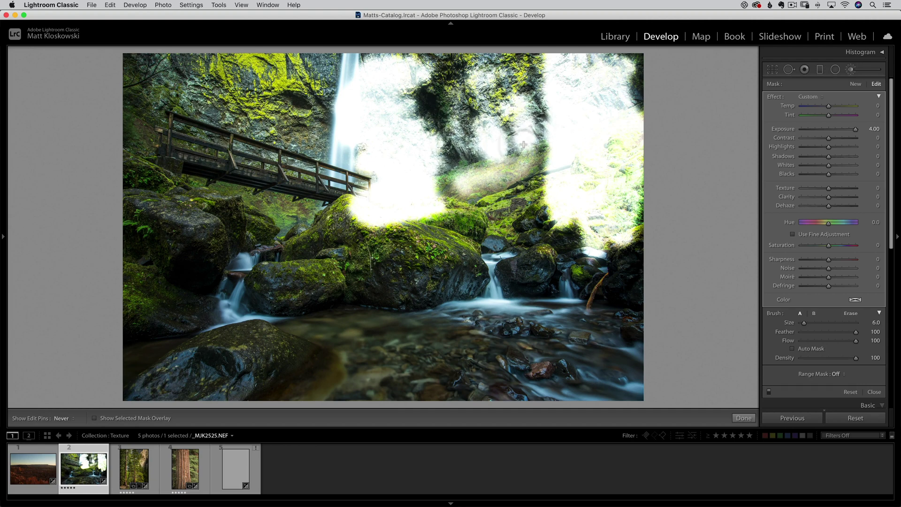
pyautogui.press('h')
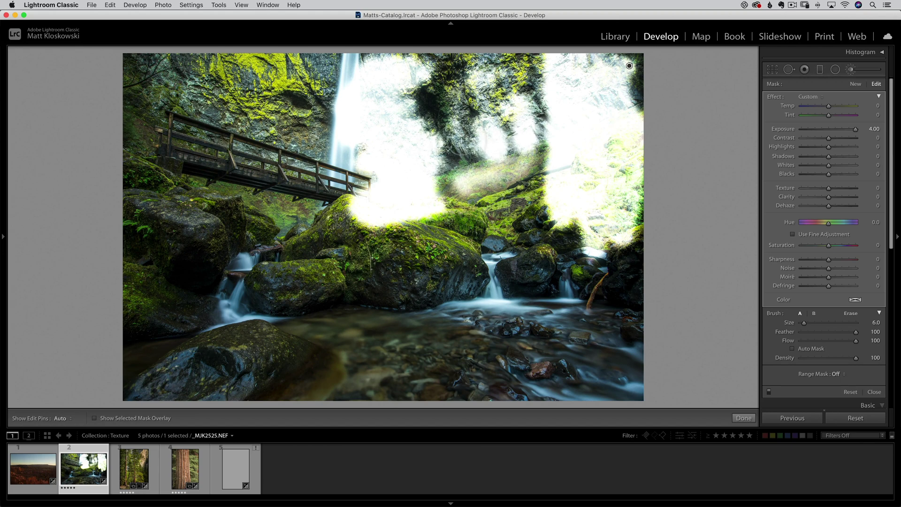
pyautogui.press('Delete')
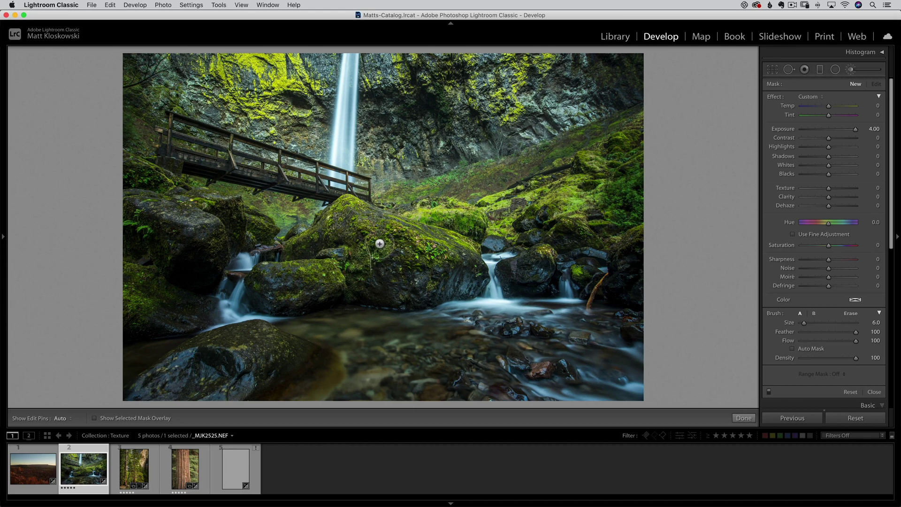
pyautogui.click(374, 244)
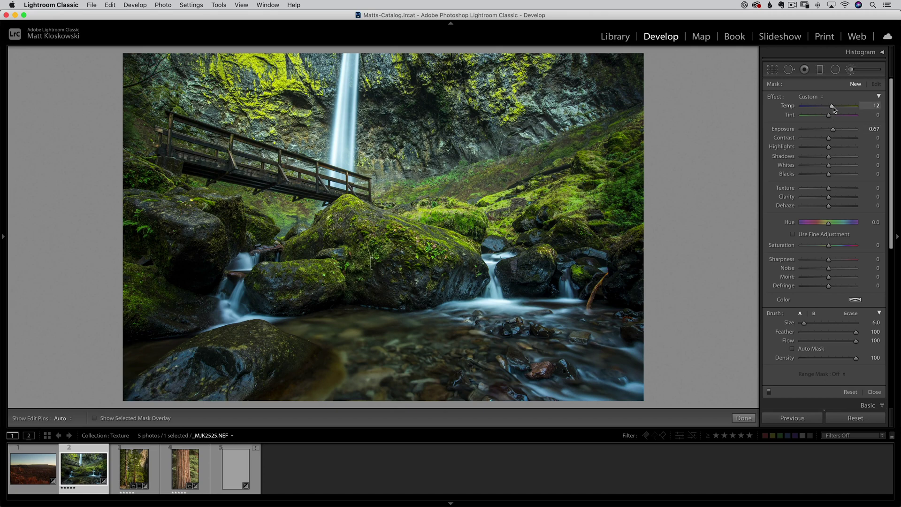
# Step: Set the brush to Temp 10, Texture 39, Exposure about 1.13, and paint the mossy rock
pyautogui.moveTo(834, 109); pyautogui.dragTo(832, 109)
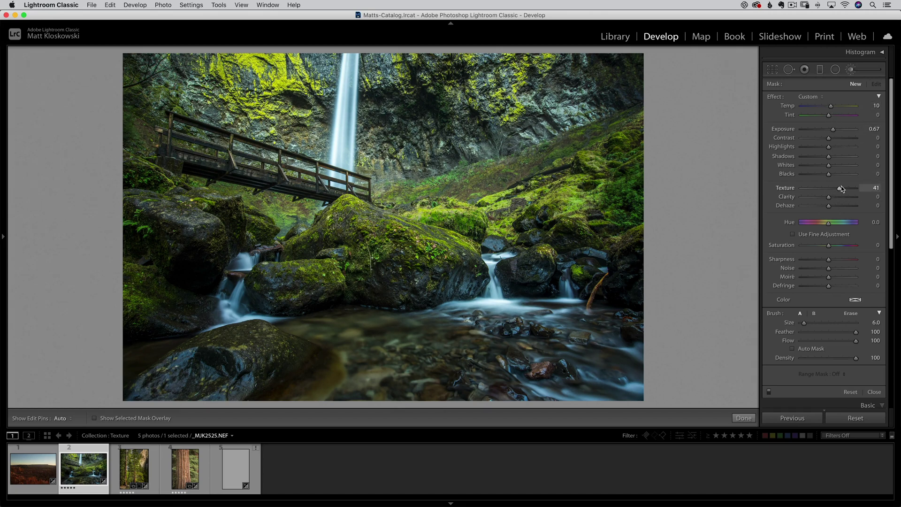
pyautogui.moveTo(841, 188); pyautogui.dragTo(839, 188)
pyautogui.moveTo(833, 131); pyautogui.dragTo(838, 130)
pyautogui.moveTo(382, 243); pyautogui.dragTo(378, 239)
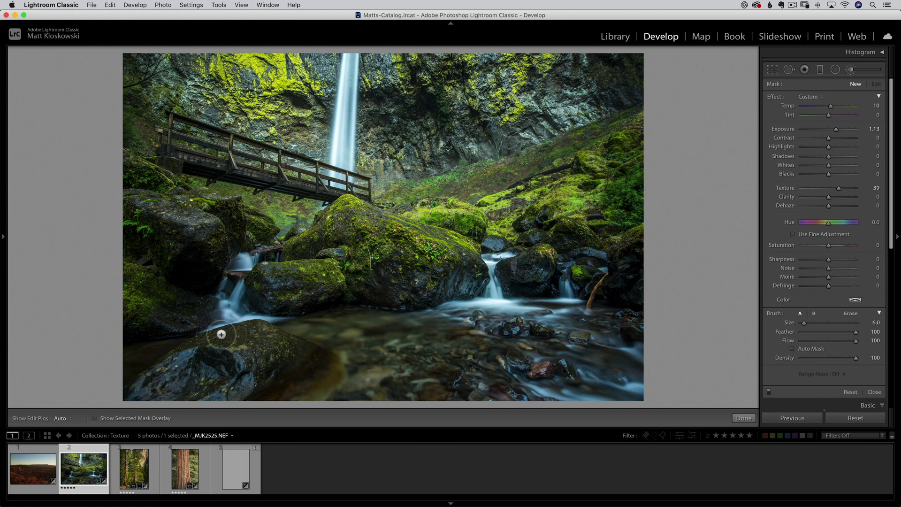
# Step: Paint a brightening stroke on the lower-left rock, then undo it
pyautogui.press('h')
pyautogui.moveTo(223, 339)
pyautogui.mouseDown()
pyautogui.moveTo(159, 371)
pyautogui.moveTo(185, 352)
pyautogui.moveTo(319, 338)
pyautogui.moveTo(177, 387)
pyautogui.moveTo(281, 378)
pyautogui.moveTo(338, 359)
pyautogui.mouseUp()
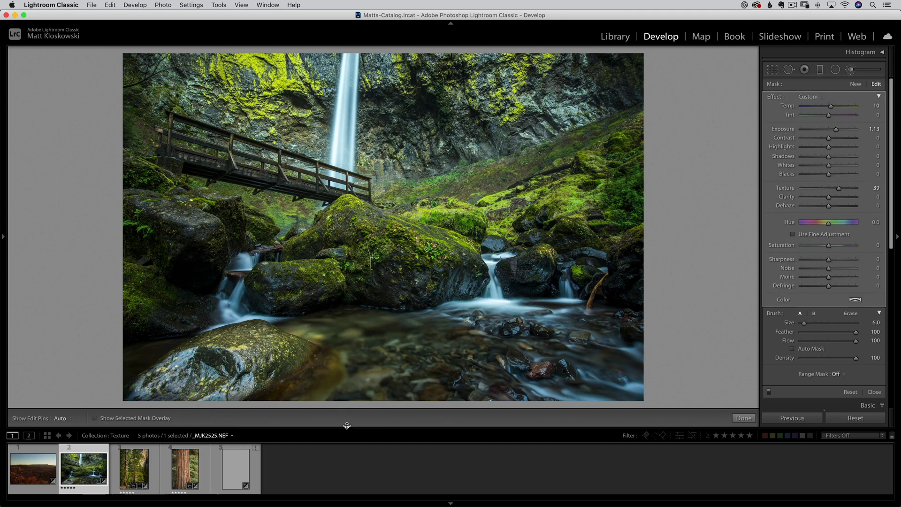
pyautogui.press('super+z')
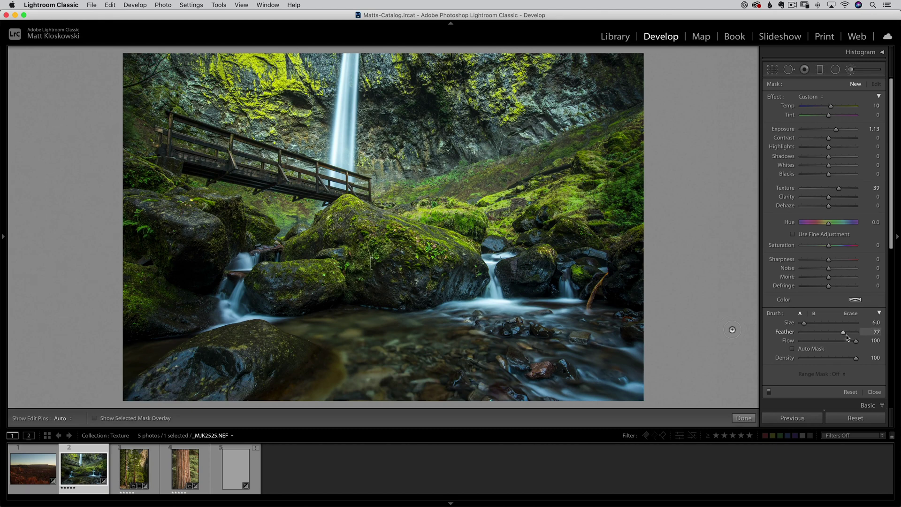
# Step: Soften and enlarge the brush to Size 8, Feather 100, and repaint the lower-left rock
pyautogui.moveTo(860, 335); pyautogui.dragTo(866, 335)
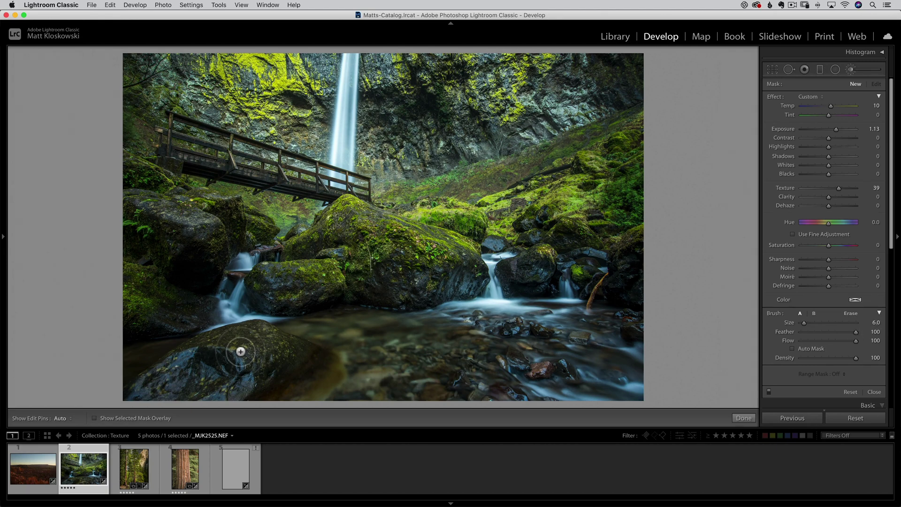
pyautogui.scroll(1, 235, 344)
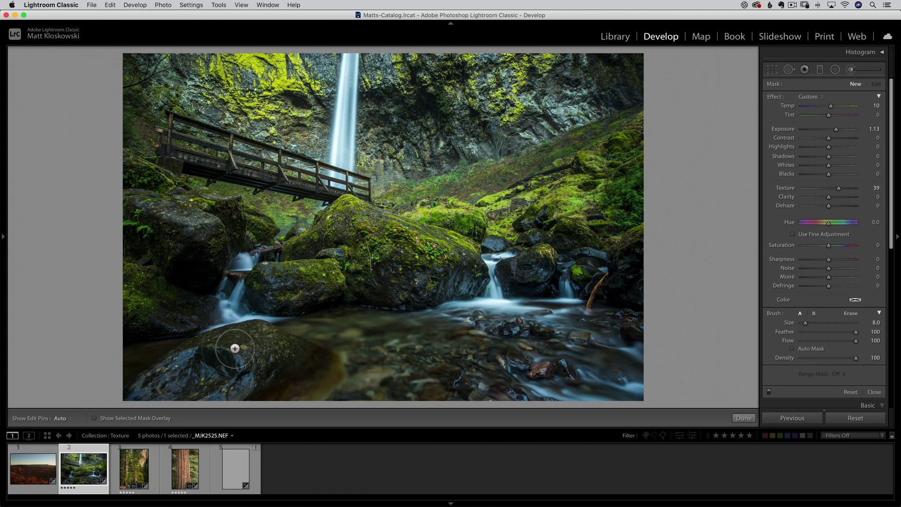
pyautogui.scroll(1, 239, 345)
pyautogui.press('h')
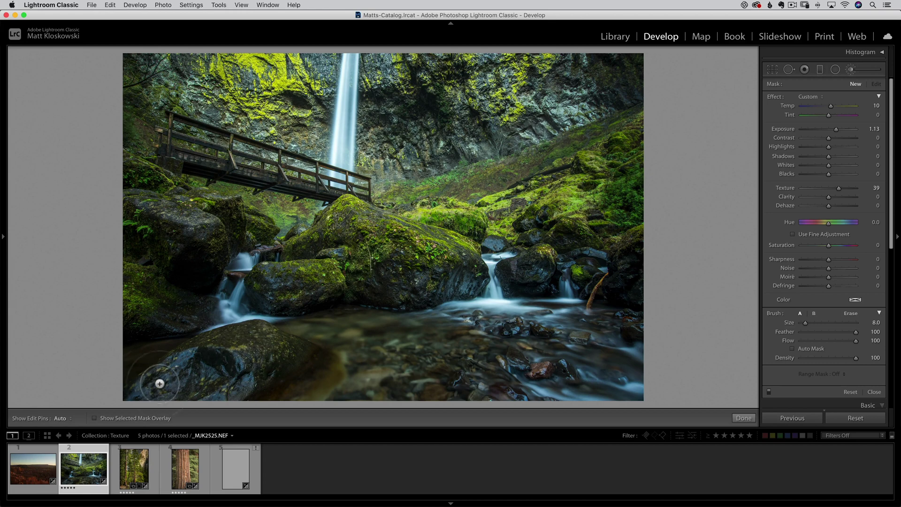
pyautogui.moveTo(227, 354)
pyautogui.mouseDown()
pyautogui.moveTo(249, 347)
pyautogui.moveTo(197, 364)
pyautogui.moveTo(297, 352)
pyautogui.moveTo(272, 360)
pyautogui.mouseUp()
# Step: Undo the two stray brush strokes that landed on the stream
pyautogui.press('h')
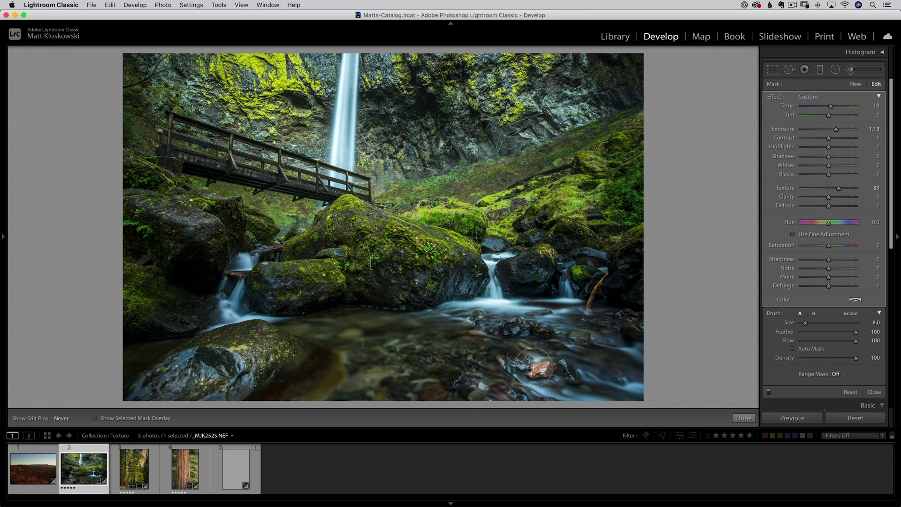
pyautogui.press('h')
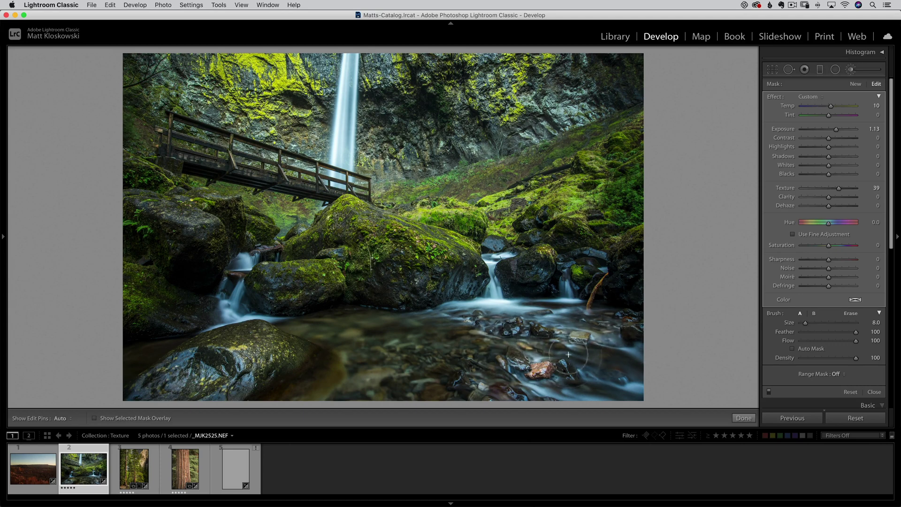
pyautogui.press('super+z')
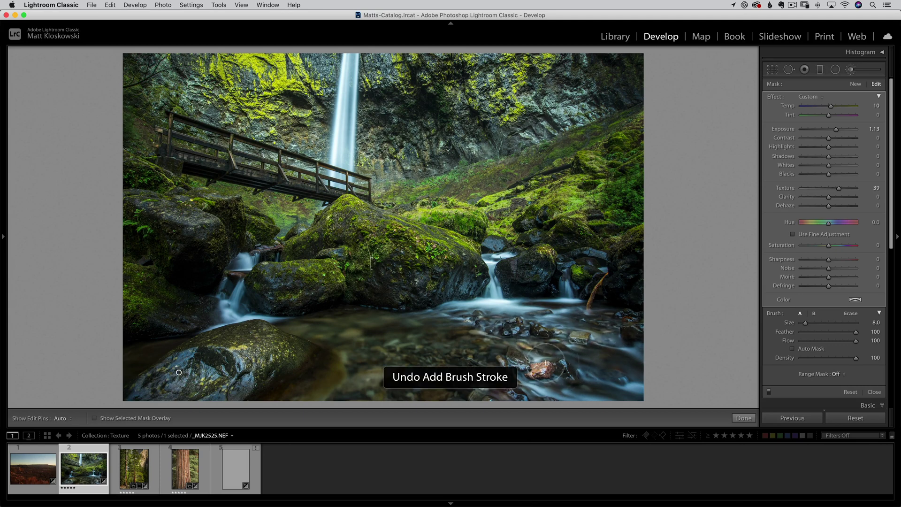
pyautogui.press('super+z')
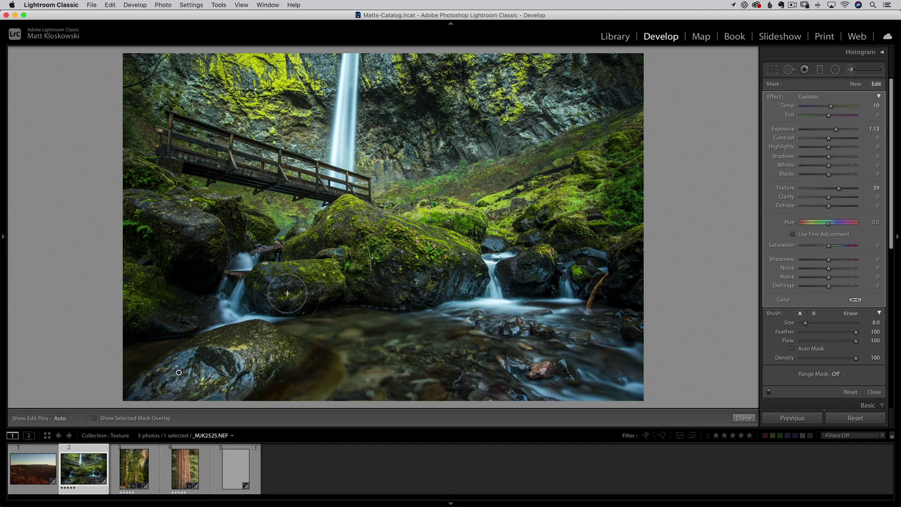
pyautogui.press('h')
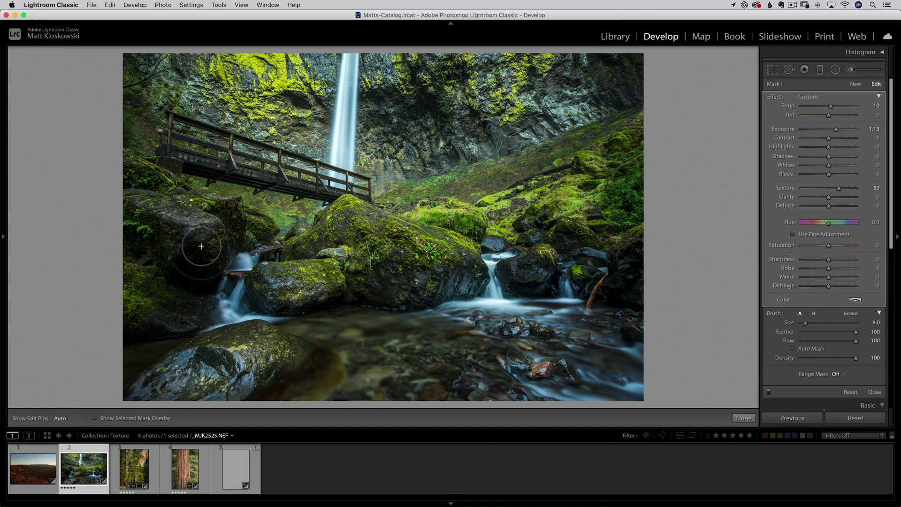
# Step: Brighten the mossy boulder with a stroke, toggling edit pins to check the result
pyautogui.moveTo(165, 241)
pyautogui.mouseDown()
pyautogui.moveTo(123, 217)
pyautogui.moveTo(148, 215)
pyautogui.moveTo(191, 234)
pyautogui.moveTo(132, 274)
pyautogui.moveTo(150, 287)
pyautogui.moveTo(181, 287)
pyautogui.moveTo(188, 305)
pyautogui.moveTo(167, 320)
pyautogui.mouseUp()
pyautogui.press('h')
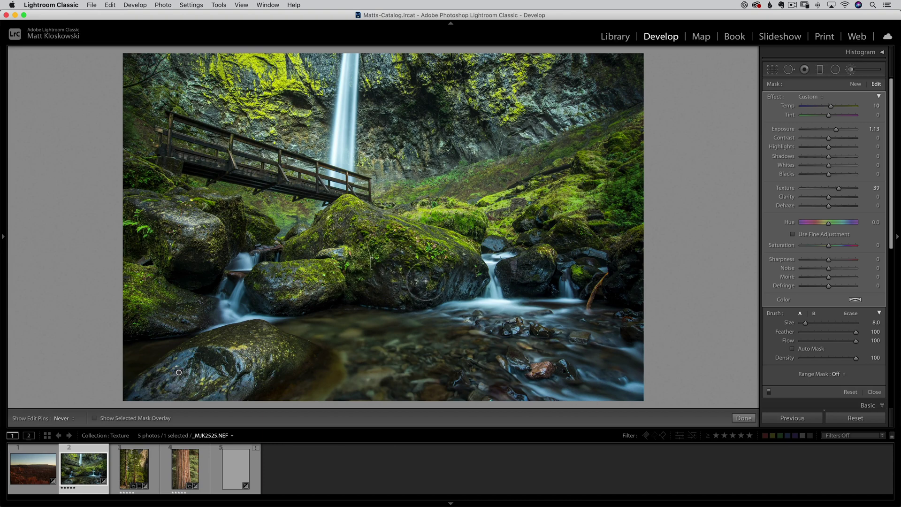
pyautogui.press('h')
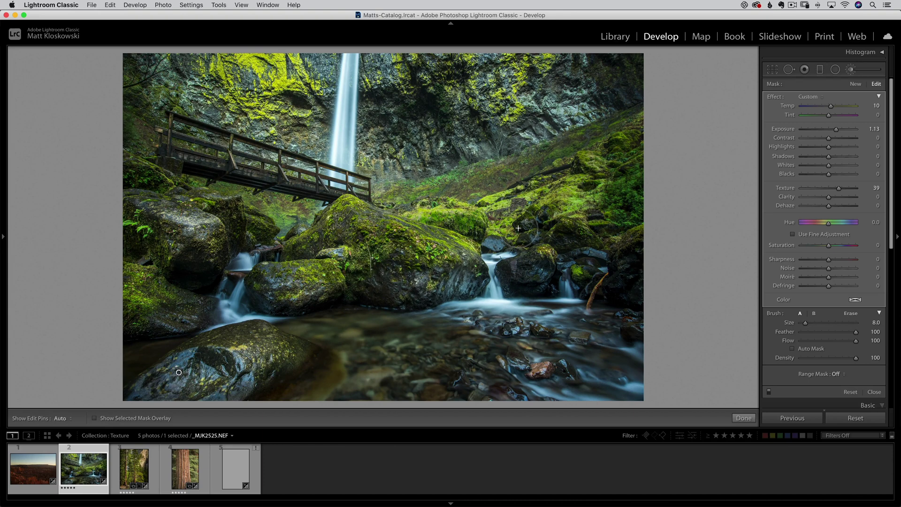
pyautogui.press('h')
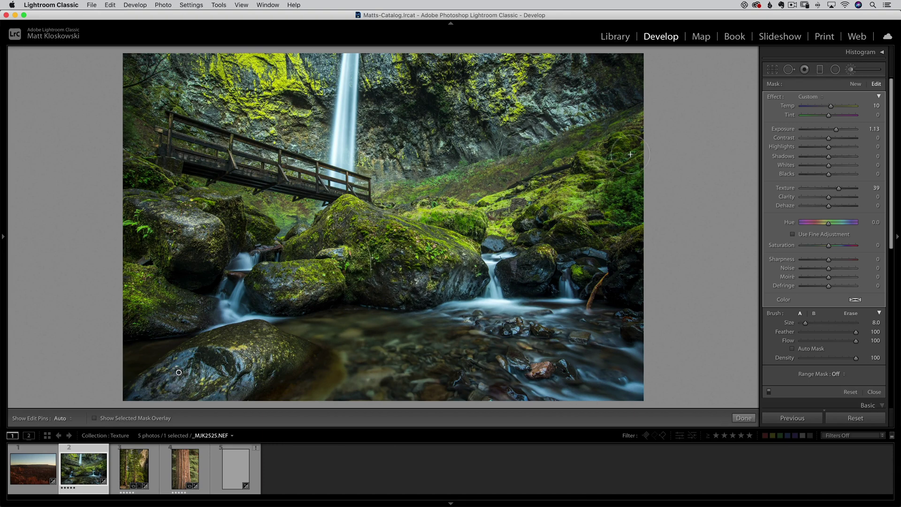
pyautogui.press('h')
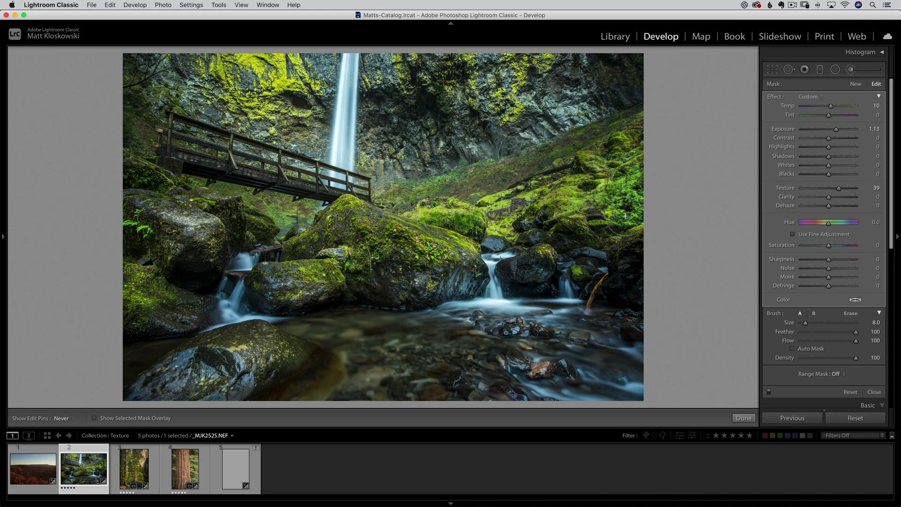
pyautogui.press('h')
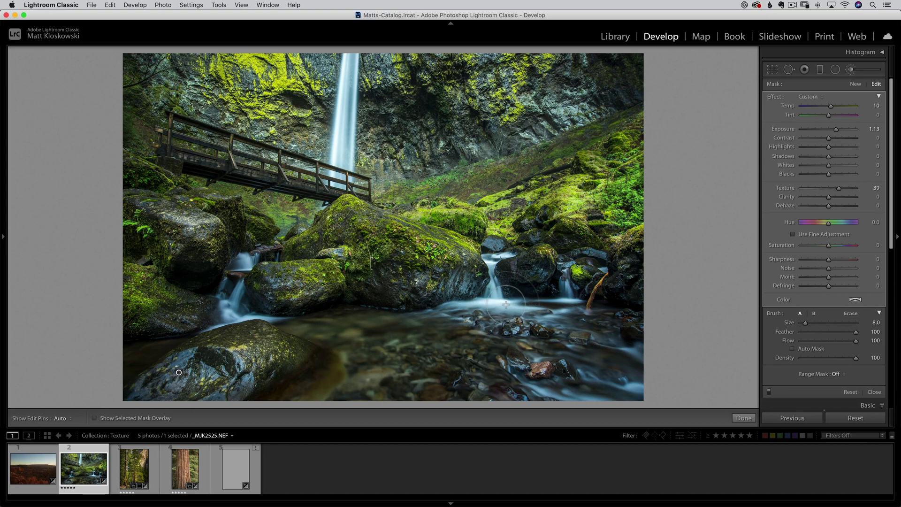
# Step: Show the red mask overlay, paint across the stream, and undo the last stream stroke
pyautogui.press('o')
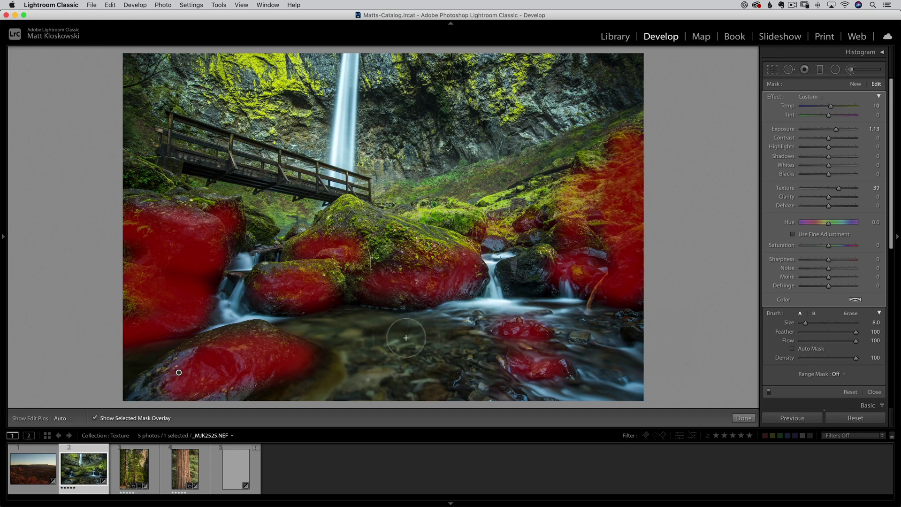
pyautogui.press('h')
pyautogui.click(372, 335)
pyautogui.moveTo(372, 335); pyautogui.dragTo(460, 334)
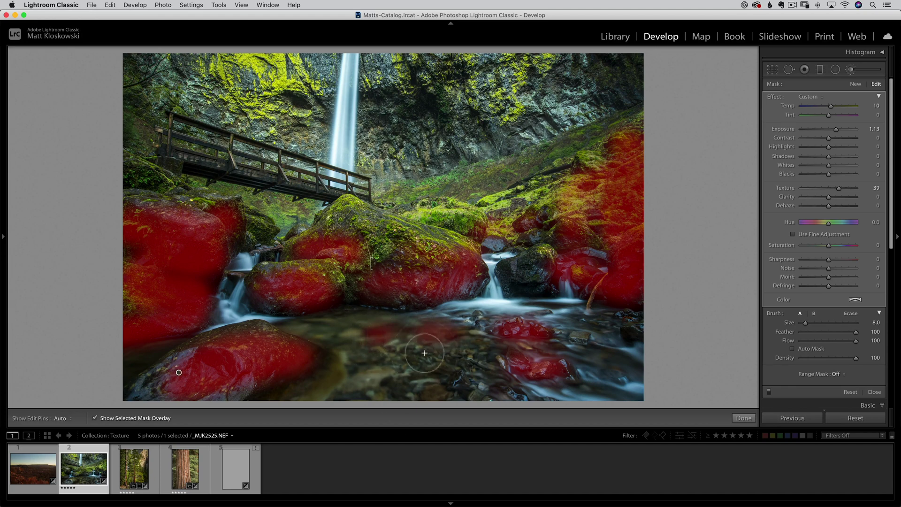
pyautogui.press('h')
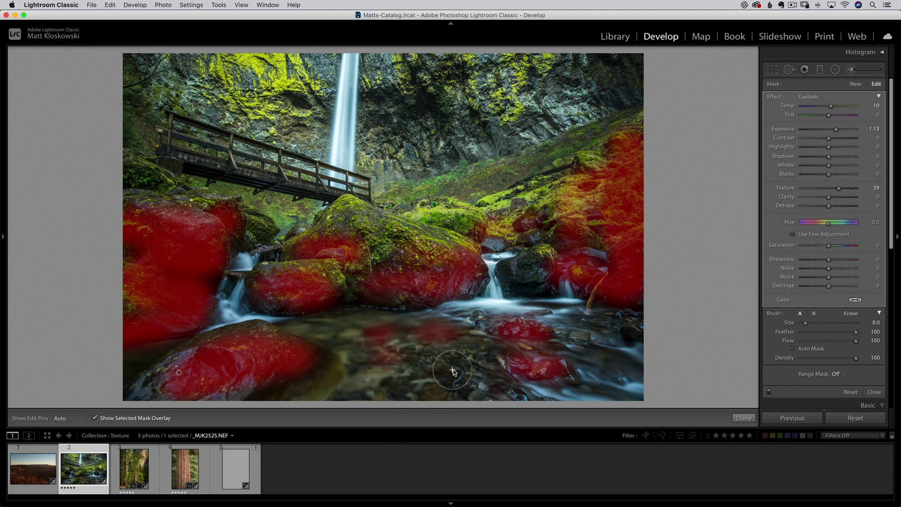
pyautogui.moveTo(436, 371); pyautogui.dragTo(411, 377)
pyautogui.press('h')
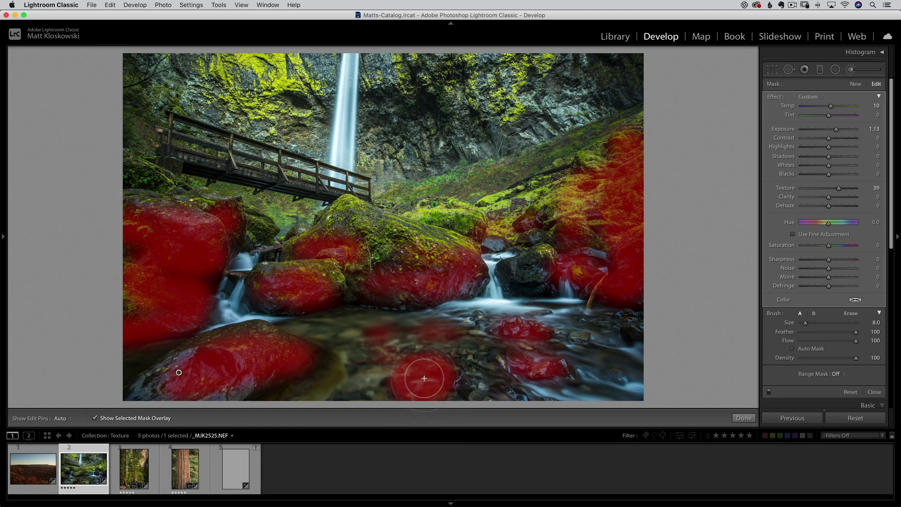
pyautogui.press('super+z')
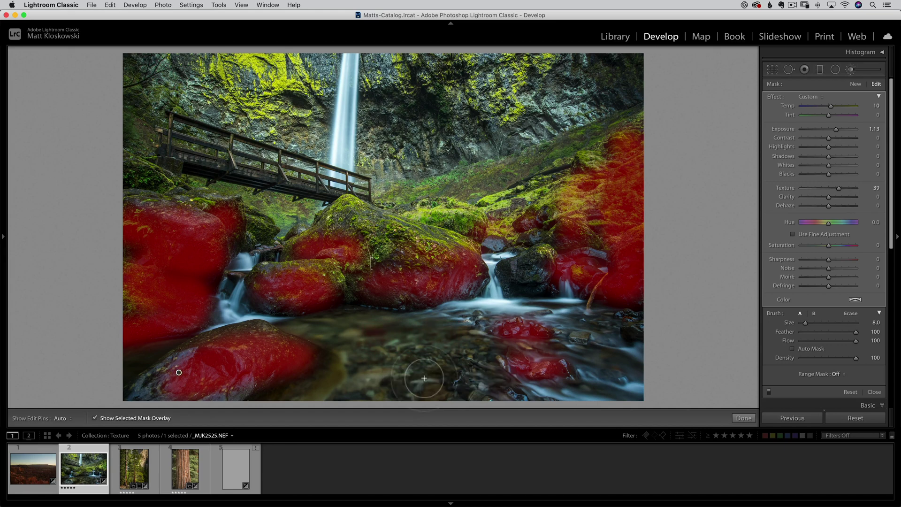
# Step: Hide the overlay, lower the brush exposure to 0.74, and switch to Photoshop
pyautogui.press('o')
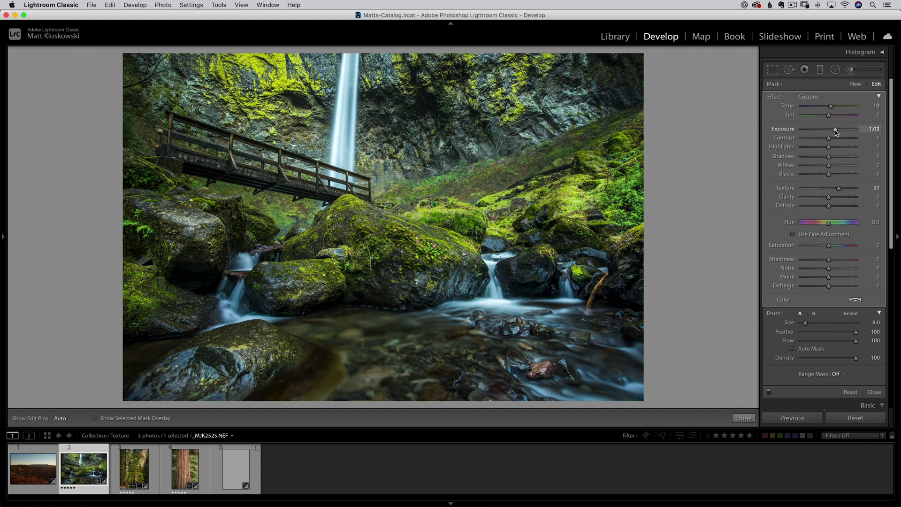
pyautogui.moveTo(835, 130); pyautogui.dragTo(833, 131)
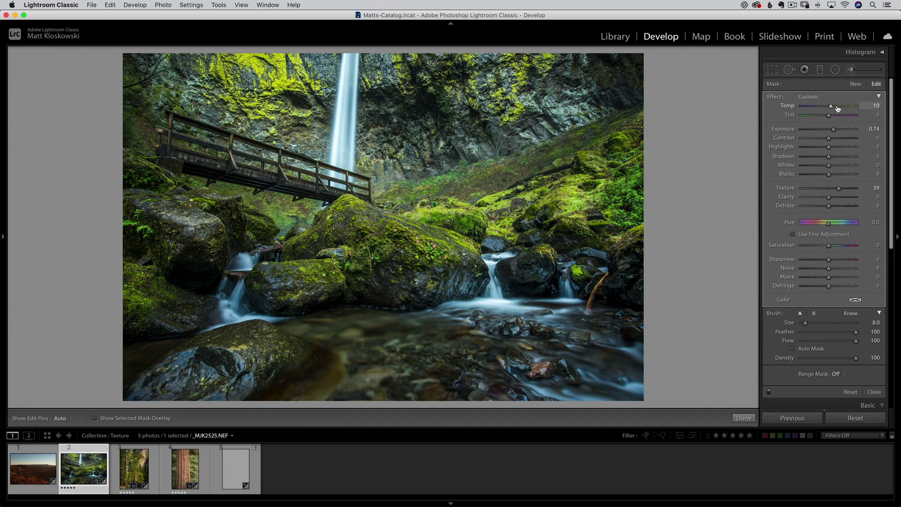
pyautogui.press('super+Tab')
pyautogui.press('super+Tab')
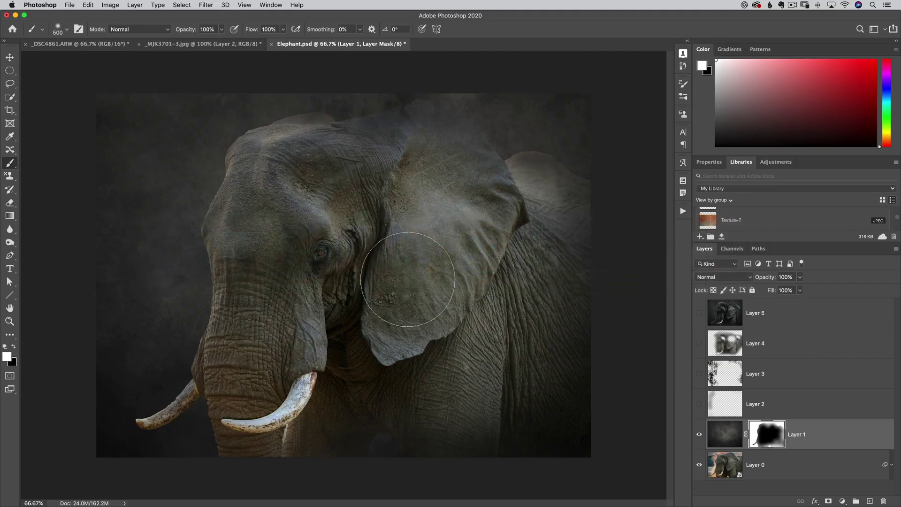
# Step: Turn on Layer 5's visibility eye so it darkens the elephant
pyautogui.click(699, 313)
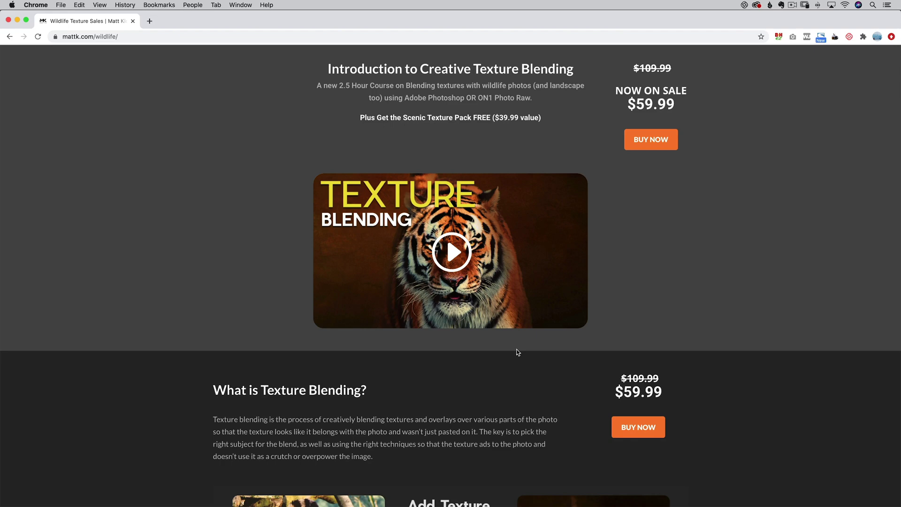
pyautogui.scroll(-5, 518, 352)
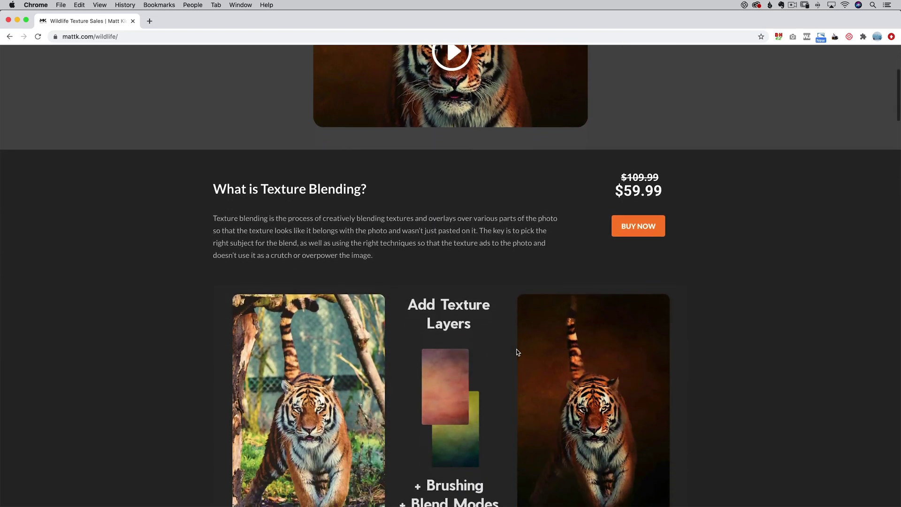
pyautogui.scroll(-1, 517, 352)
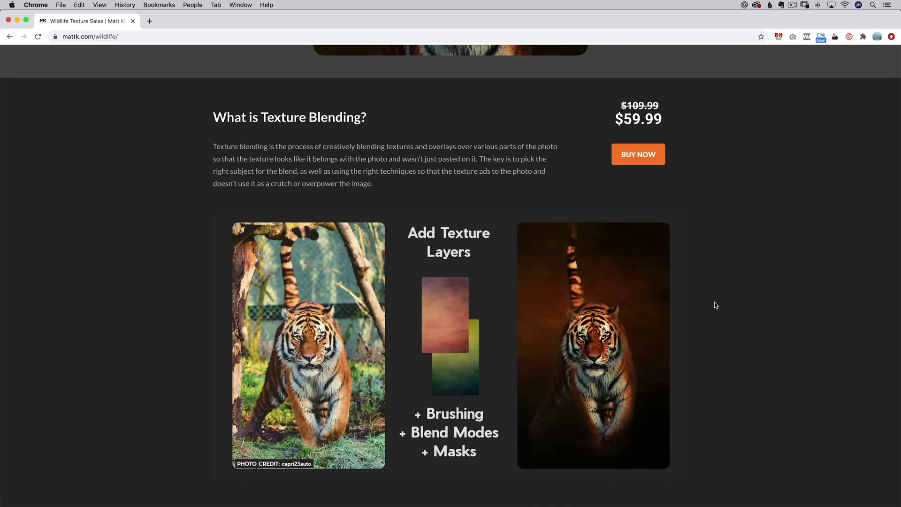
pyautogui.scroll(-13, 716, 305)
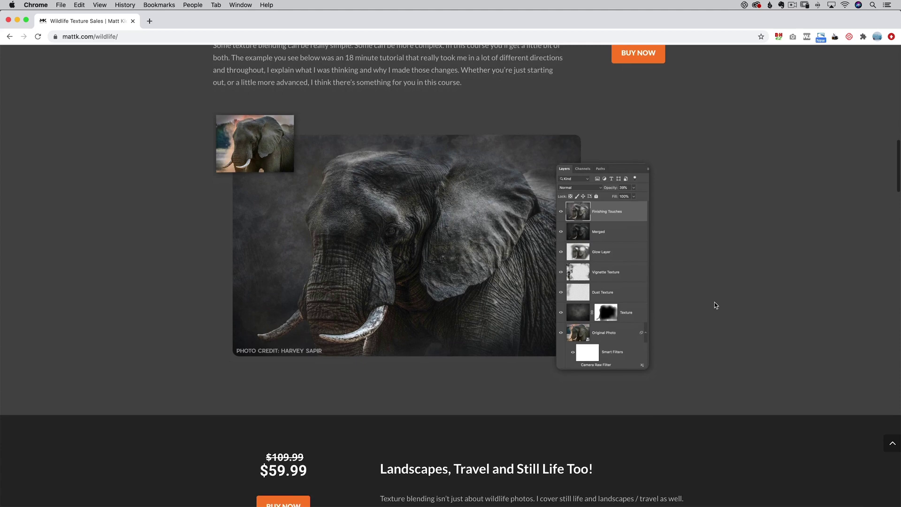
pyautogui.scroll(-6, 716, 305)
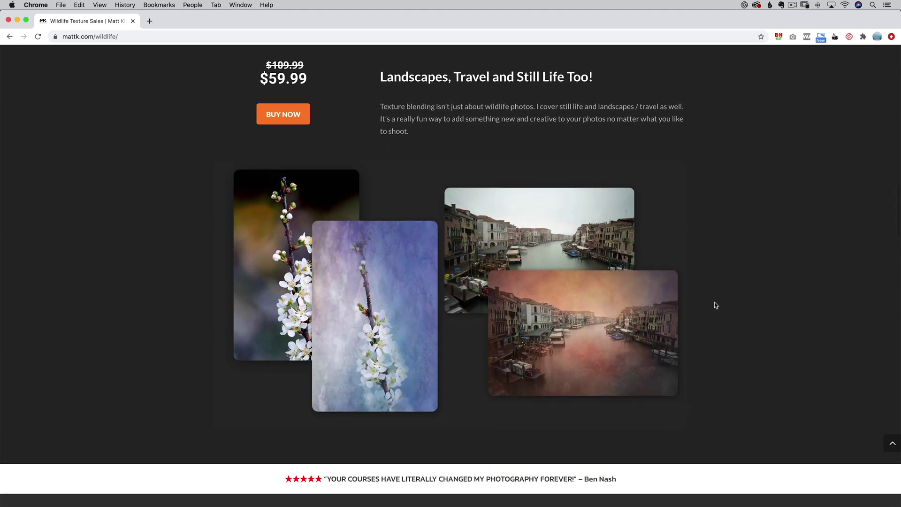
pyautogui.scroll(-10, 716, 305)
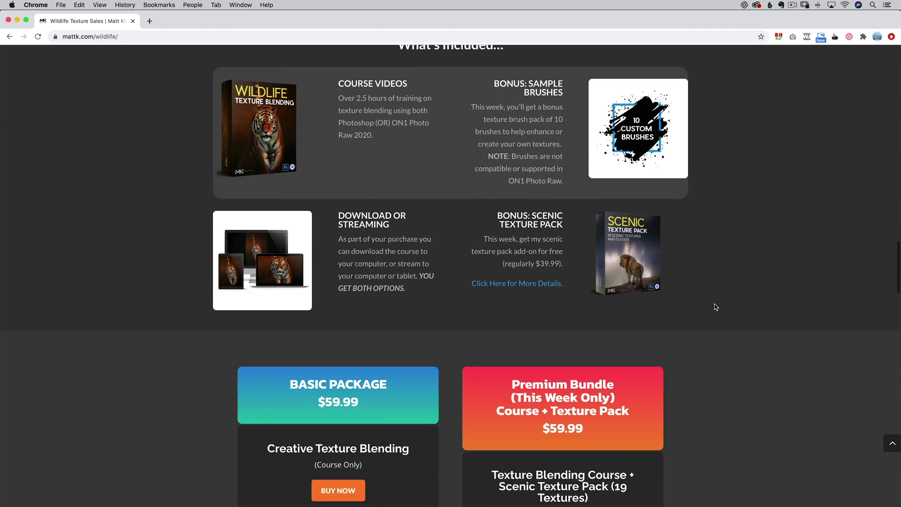
pyautogui.scroll(1, 714, 303)
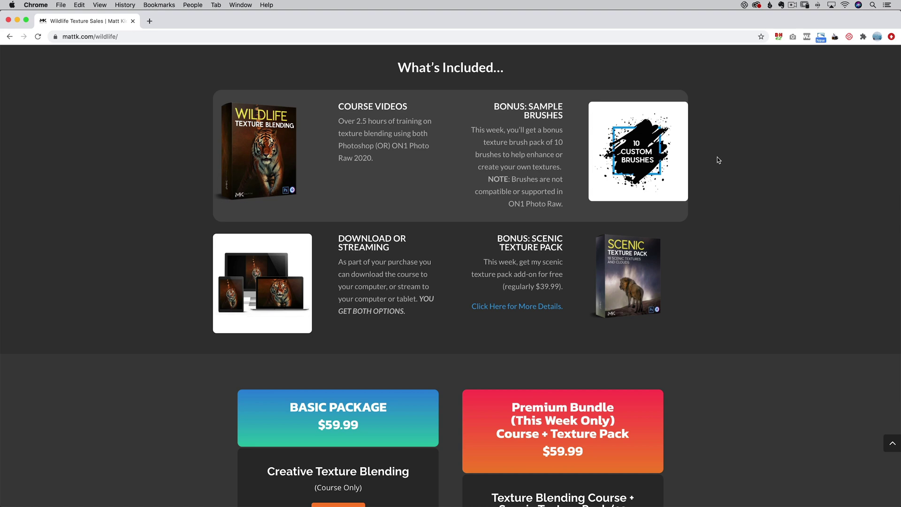
pyautogui.scroll(-3, 699, 281)
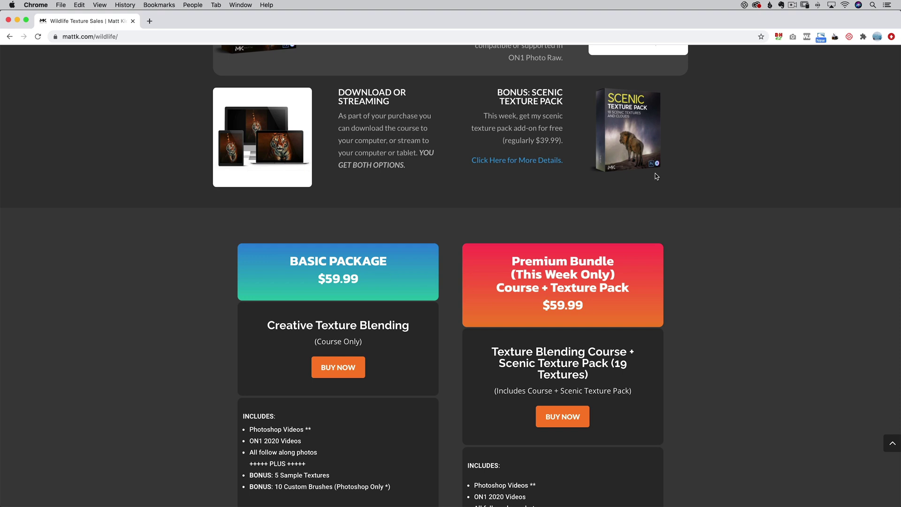
# Step: Scroll down through the Scenic Texture Pack section and back up the page
pyautogui.scroll(-15, 656, 176)
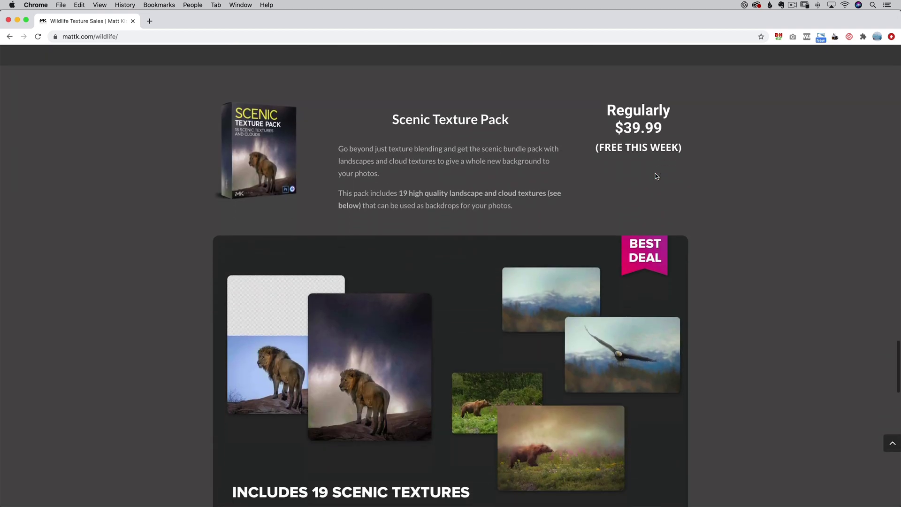
pyautogui.scroll(-2, 656, 176)
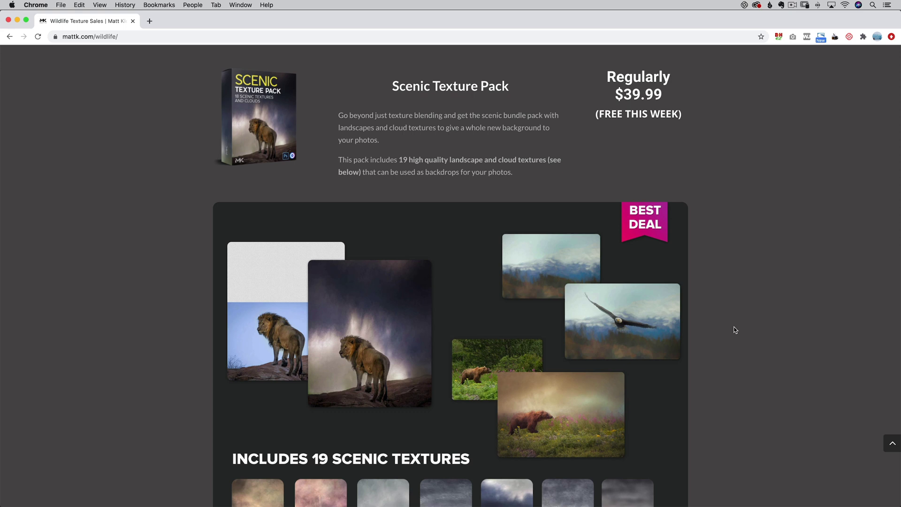
pyautogui.scroll(-2, 735, 330)
pyautogui.scroll(10, 735, 330)
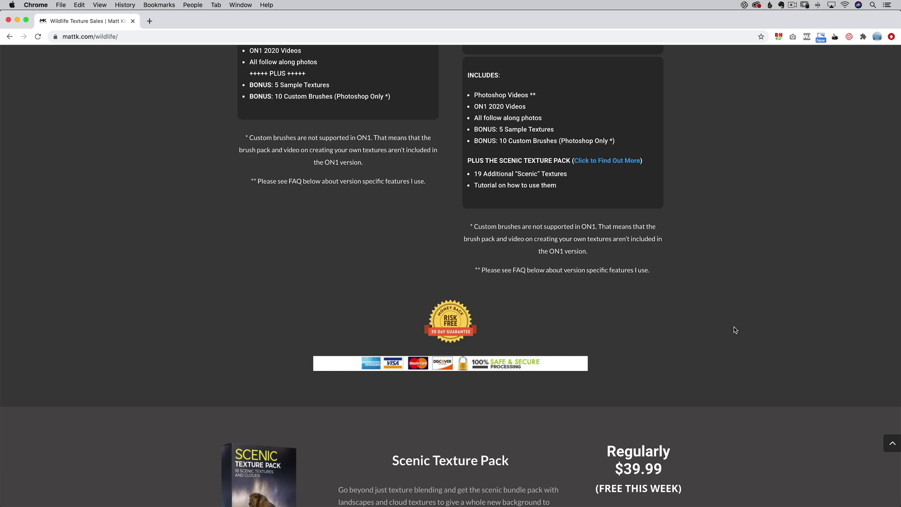
pyautogui.scroll(20, 734, 330)
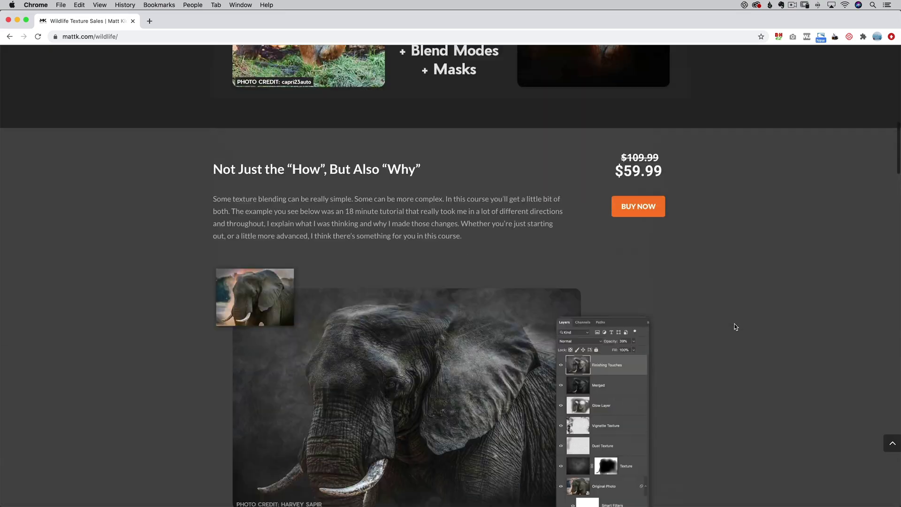
pyautogui.scroll(9, 735, 327)
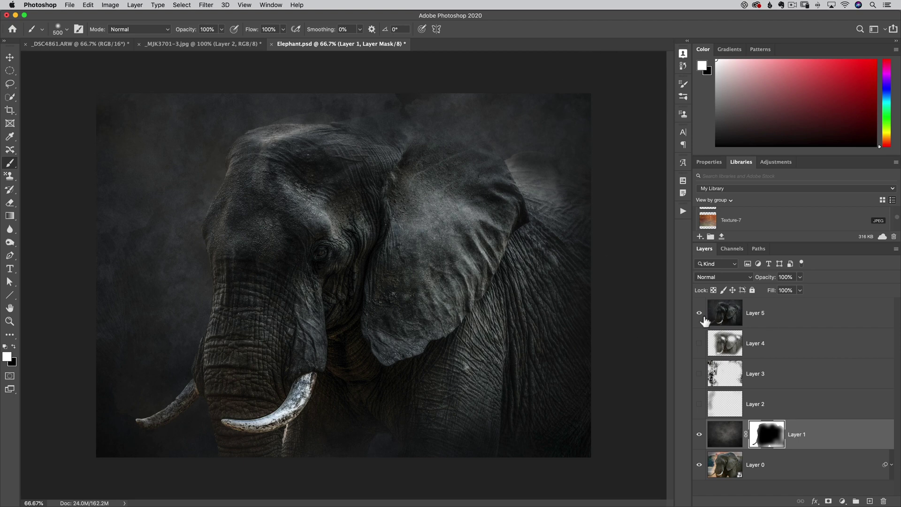
# Step: Hide Layer 5, toggle Layer 1 to compare, then target Layer 1's mask at 60% brush opacity
pyautogui.click(699, 312)
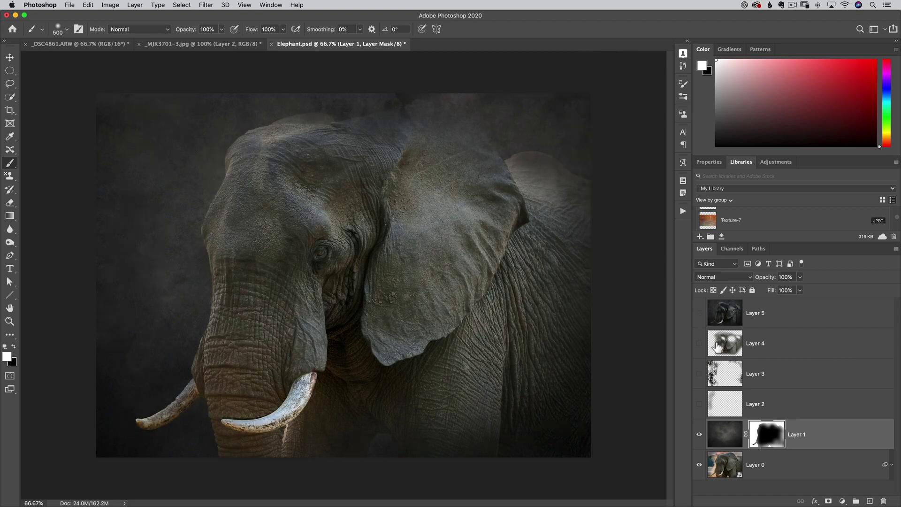
pyautogui.click(727, 440)
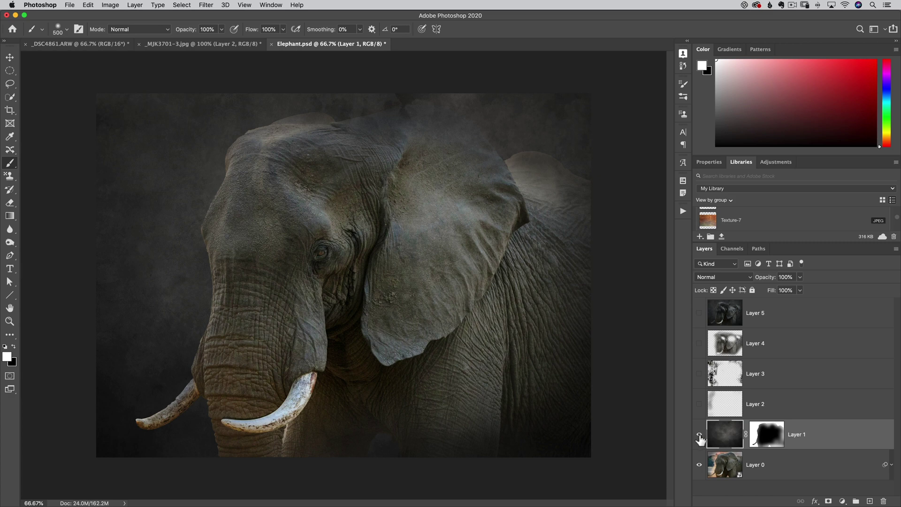
pyautogui.click(699, 434)
pyautogui.click(699, 434)
pyautogui.click(766, 436)
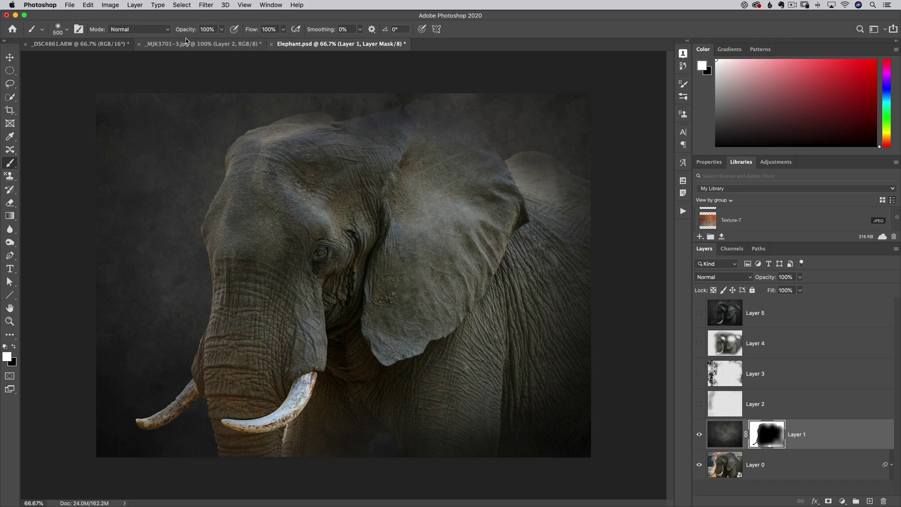
pyautogui.moveTo(190, 30); pyautogui.dragTo(169, 37)
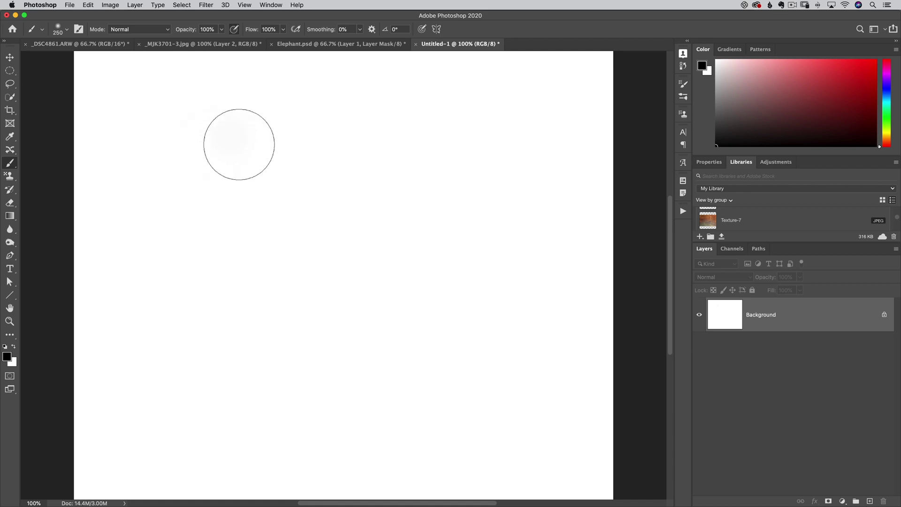
# Step: Paint a light grey soft stroke, then a darker stroke beside it extended down the canvas
pyautogui.moveTo(207, 130)
pyautogui.mouseDown()
pyautogui.moveTo(225, 174)
pyautogui.moveTo(208, 273)
pyautogui.moveTo(241, 302)
pyautogui.moveTo(236, 328)
pyautogui.mouseUp()
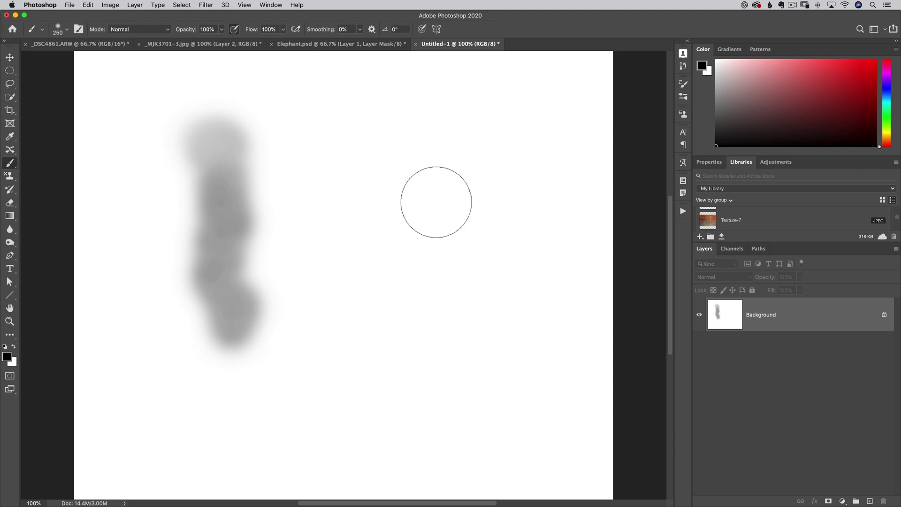
pyautogui.moveTo(364, 136)
pyautogui.mouseDown()
pyautogui.moveTo(413, 164)
pyautogui.moveTo(430, 191)
pyautogui.moveTo(385, 249)
pyautogui.moveTo(364, 298)
pyautogui.moveTo(407, 338)
pyautogui.moveTo(362, 361)
pyautogui.mouseUp()
pyautogui.moveTo(418, 177)
pyautogui.mouseDown()
pyautogui.moveTo(352, 261)
pyautogui.moveTo(360, 347)
pyautogui.mouseUp()
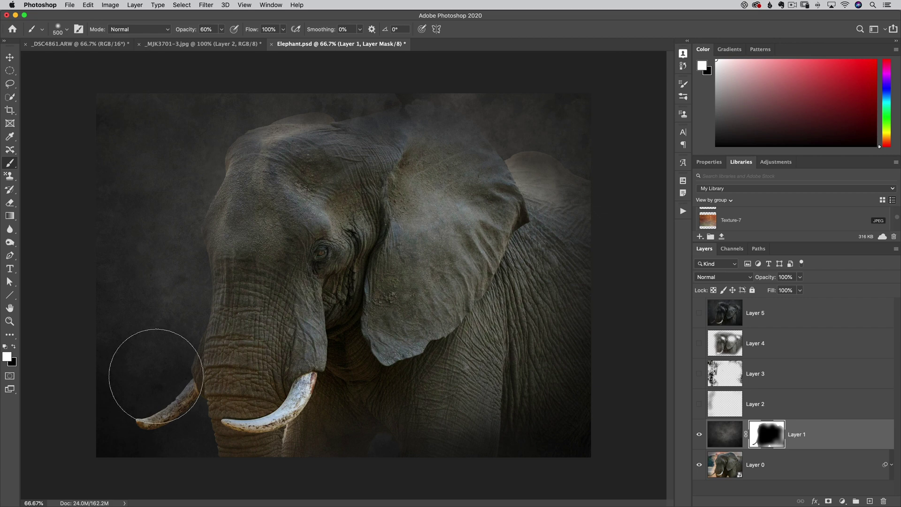
# Step: Paint the mask by the left tusk, undo it, then add haze along the head edge
pyautogui.moveTo(155, 378)
pyautogui.mouseDown()
pyautogui.moveTo(105, 420)
pyautogui.moveTo(120, 423)
pyautogui.moveTo(104, 429)
pyautogui.moveTo(150, 436)
pyautogui.mouseUp()
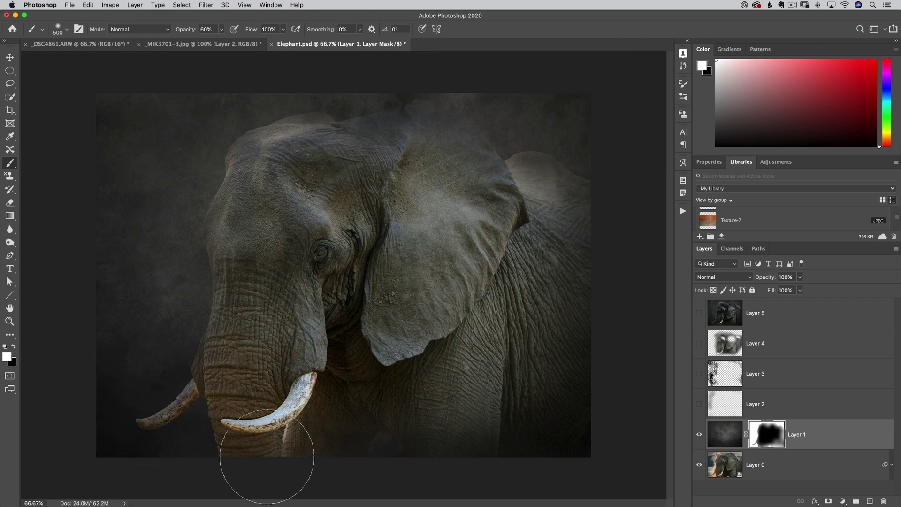
pyautogui.press('super+z')
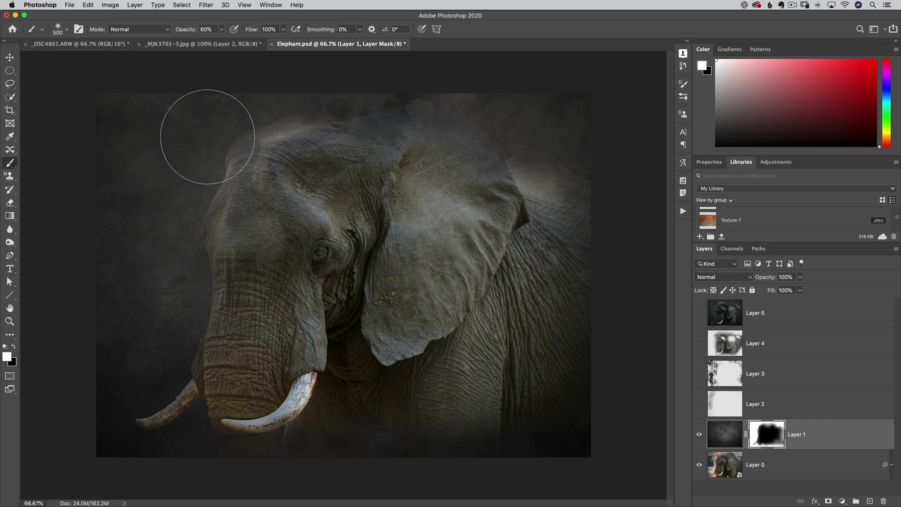
pyautogui.moveTo(207, 136)
pyautogui.mouseDown()
pyautogui.moveTo(165, 127)
pyautogui.moveTo(217, 151)
pyautogui.moveTo(192, 180)
pyautogui.mouseUp()
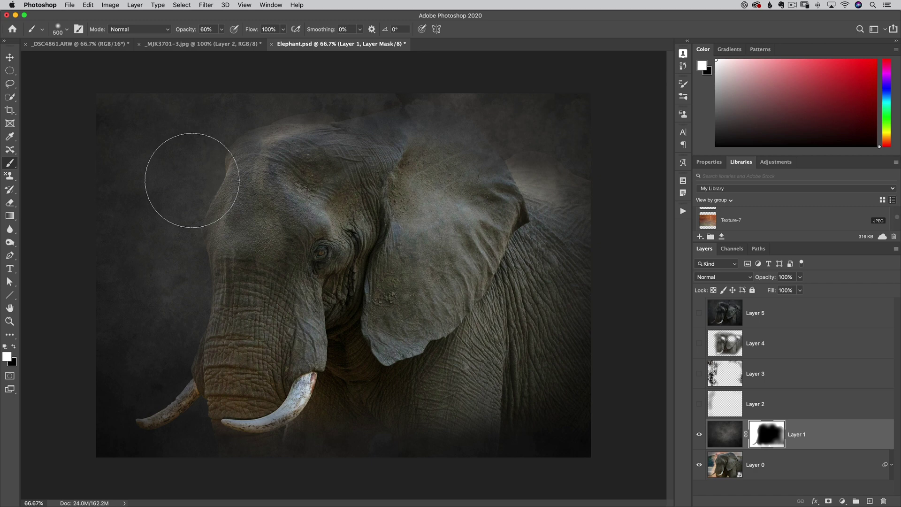
pyautogui.hscroll(-3, 192, 180)
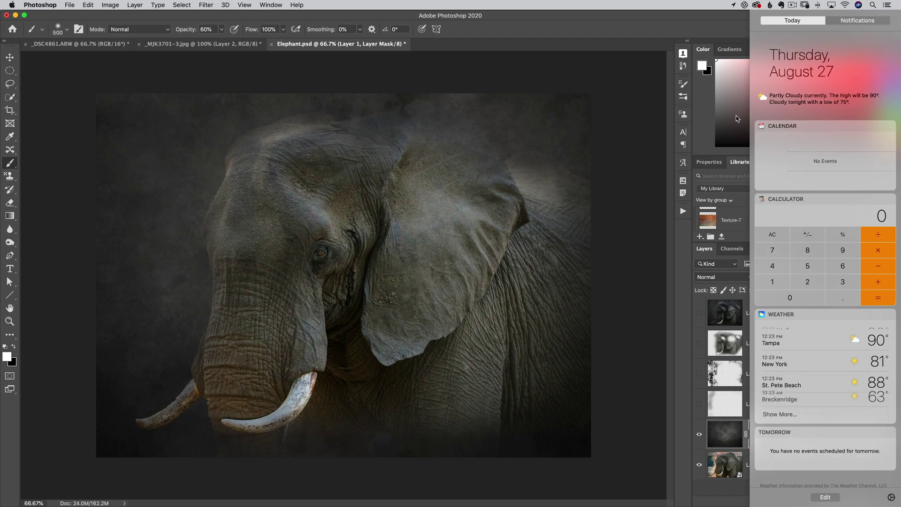
# Step: Dismiss the macOS Today panel to bring Elephant.psd back into full view
pyautogui.hscroll(3, 735, 116)
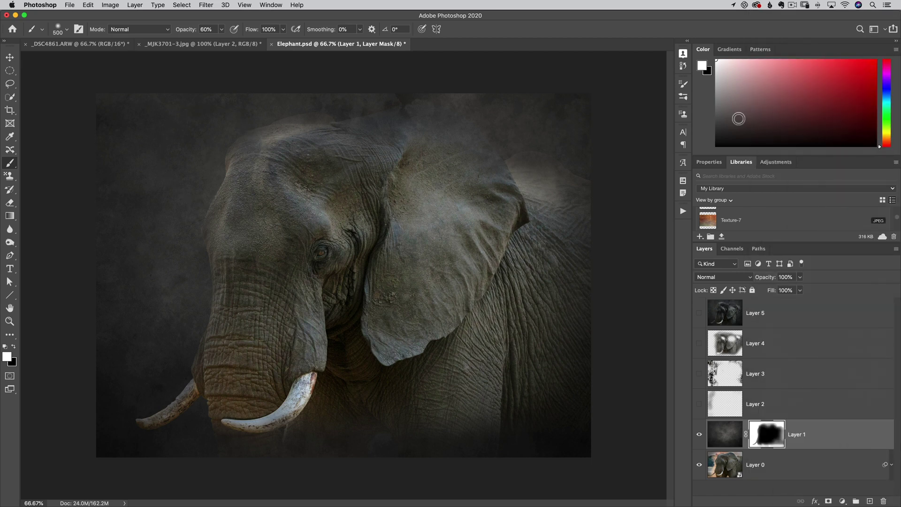